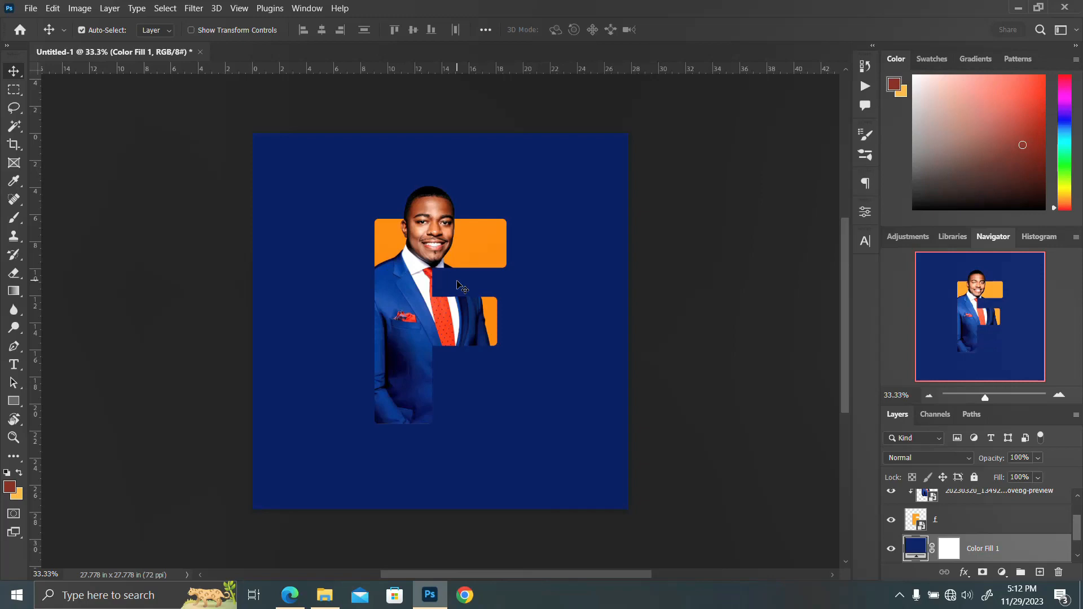
Create a white 2000 × 2000 px, 72 ppi document named "Letter Portrait Text Effect" and unlock its background layer.
key(ctrl+n)
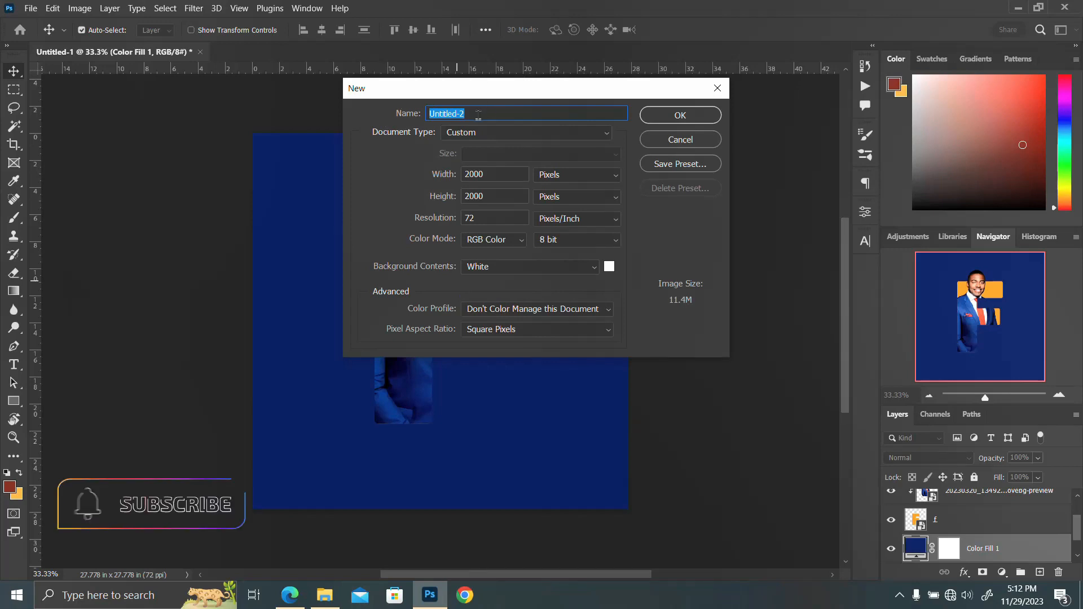
text(Portra)
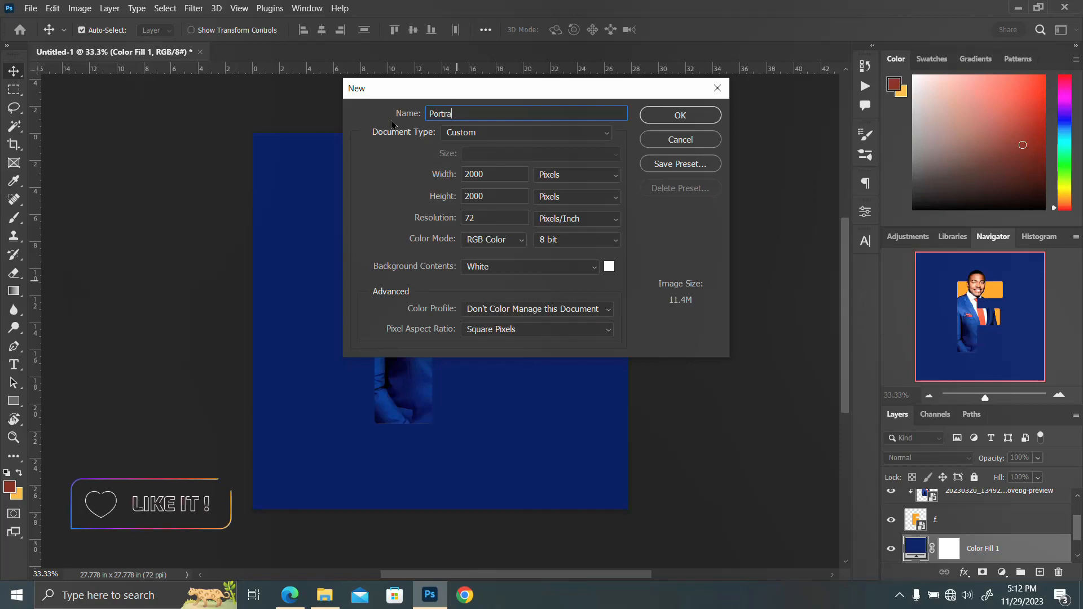
text(it Text Eff)
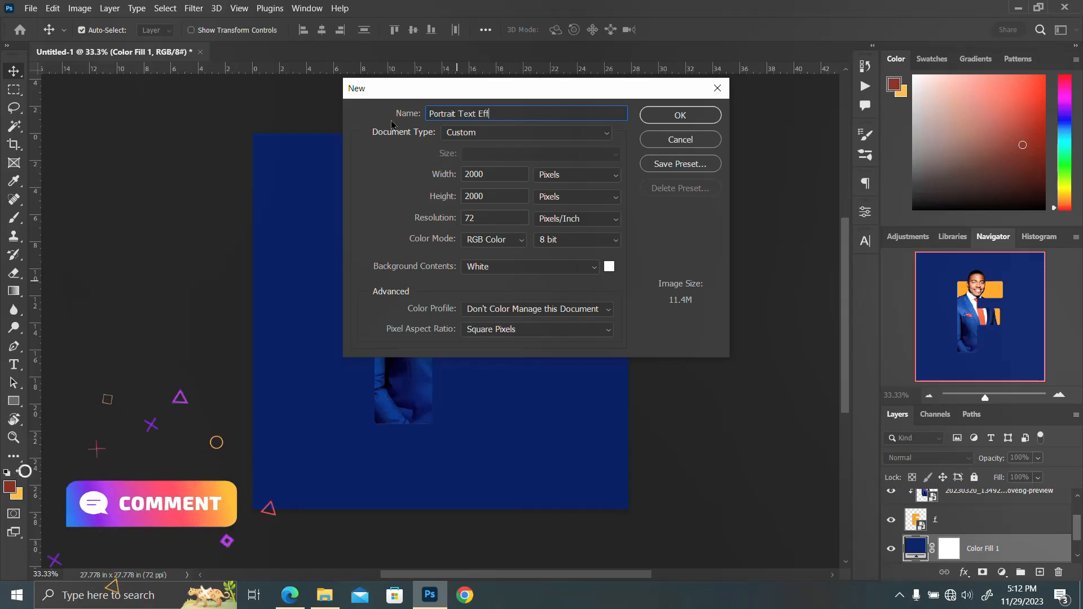
text(ect)
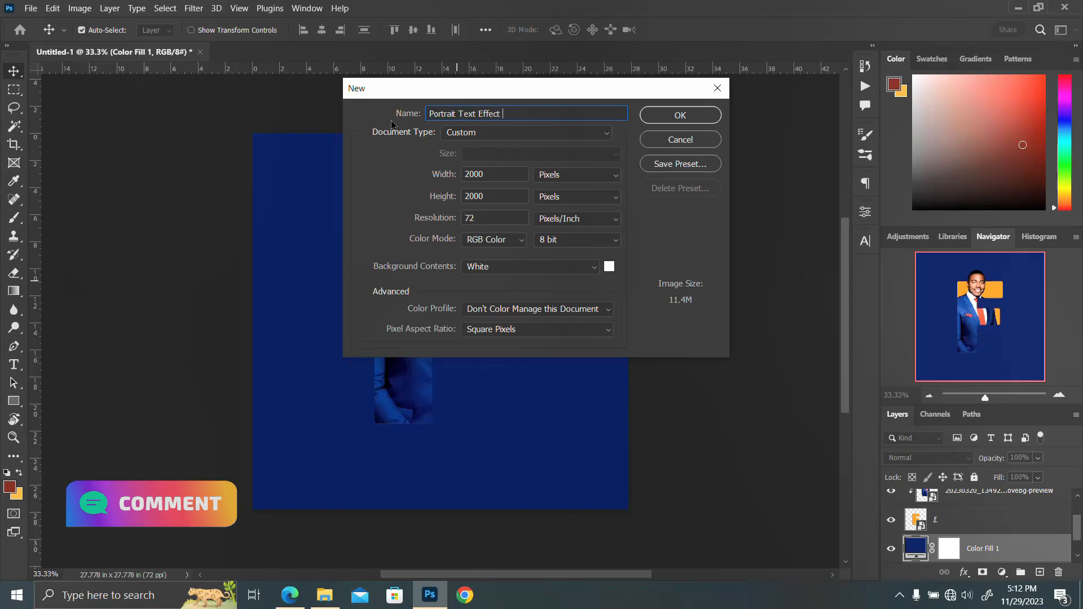
click(428, 115)
text(Letter)
click(680, 116)
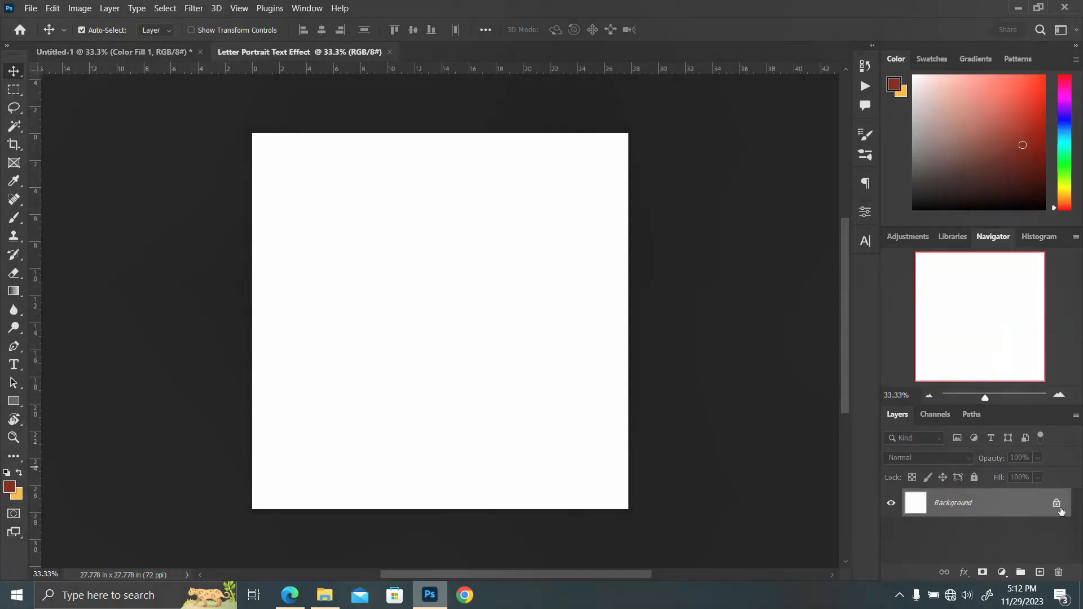
click(1057, 505)
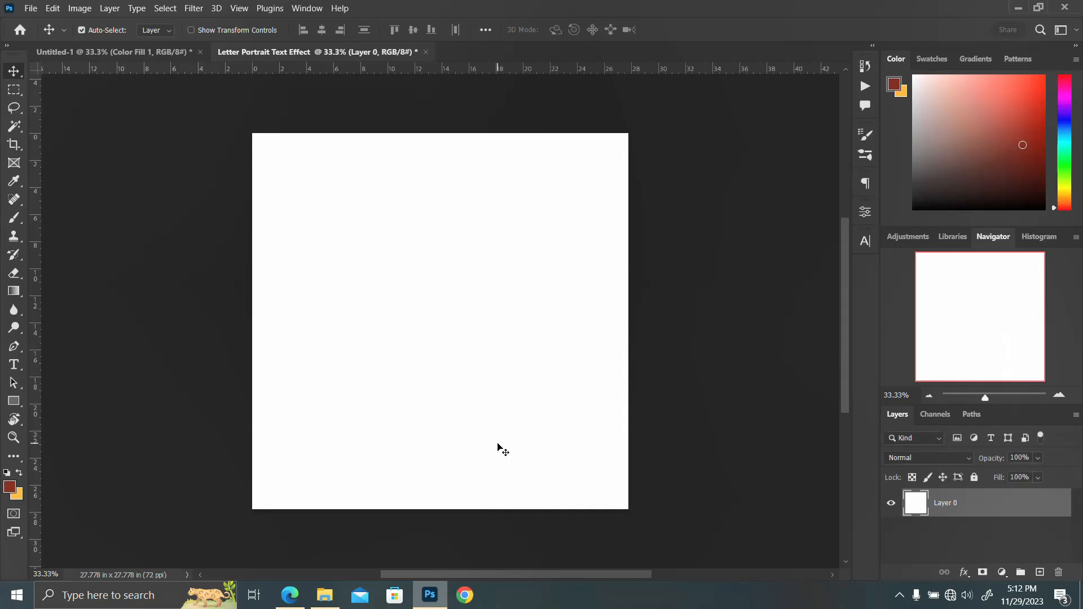
Add the letter "f" in black MOON GET! Heavy on the canvas and scale it up to about 1160 pt.
key(t)
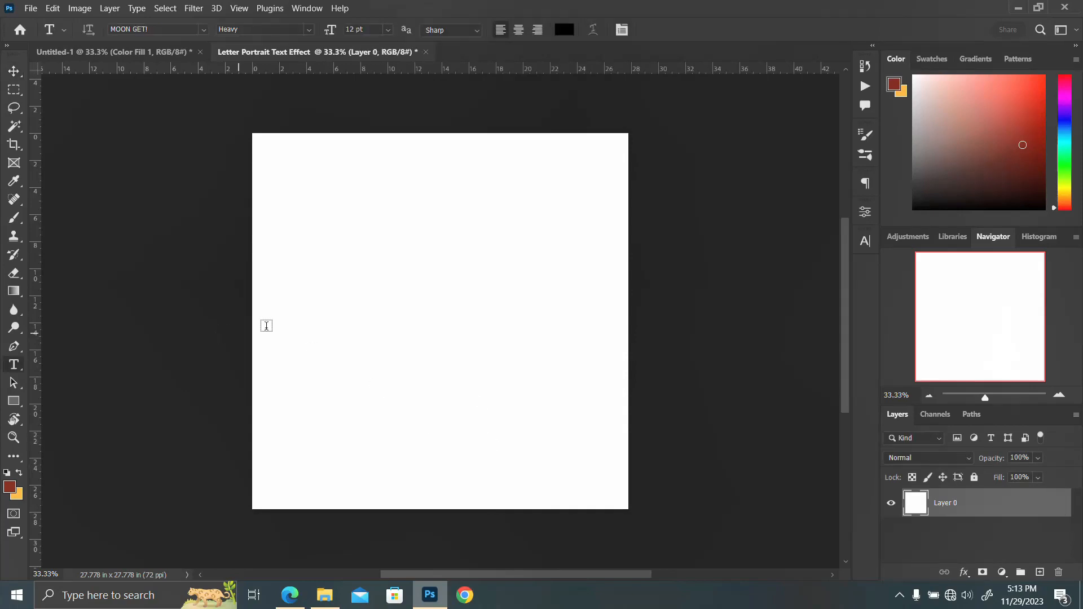
click(436, 298)
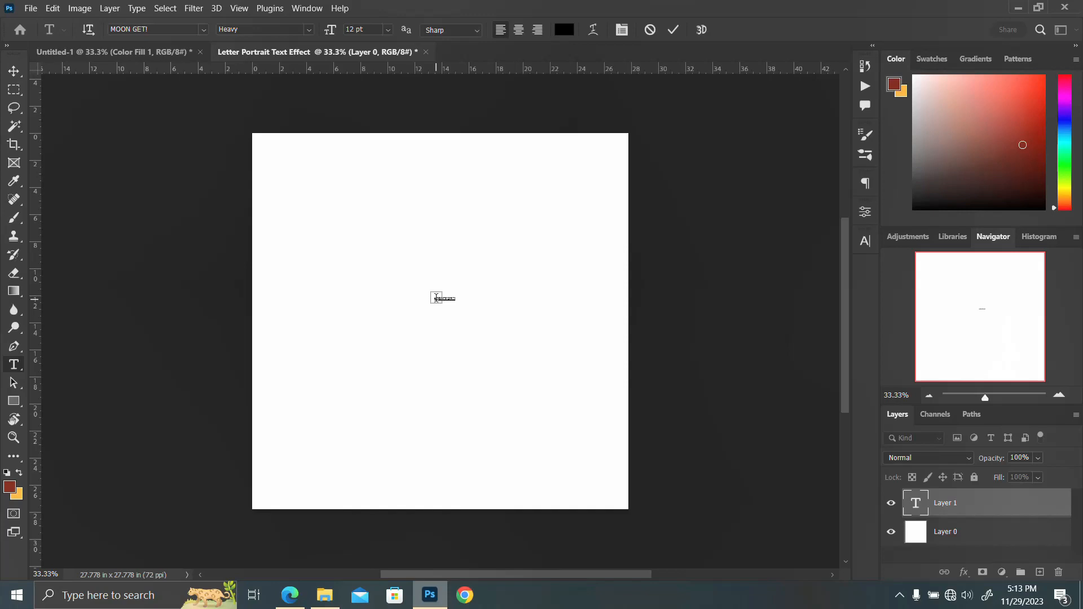
text(f)
key(ctrl+Return)
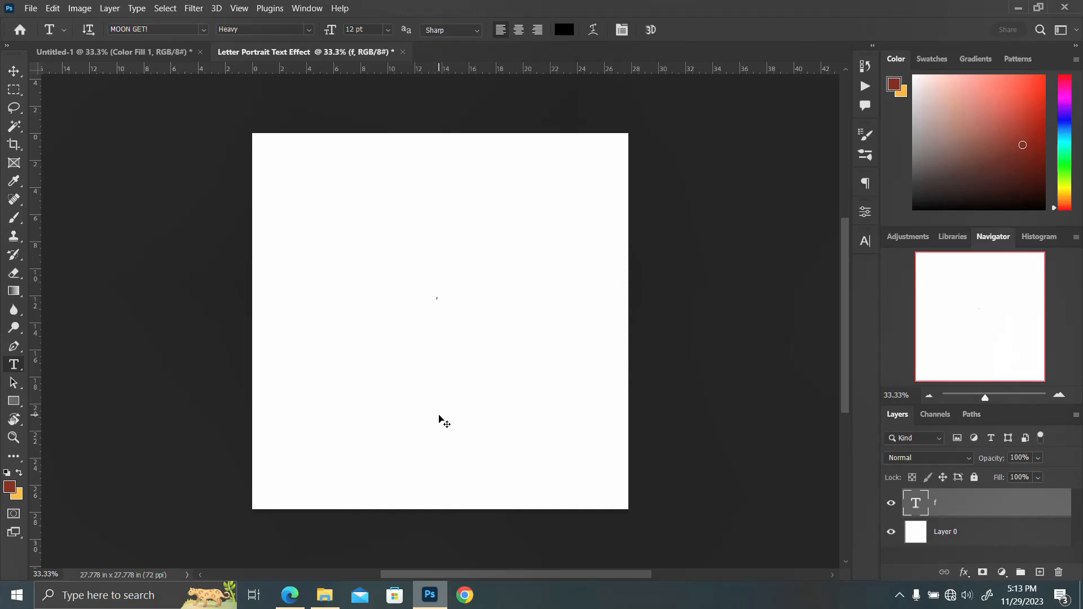
key(ctrl+t)
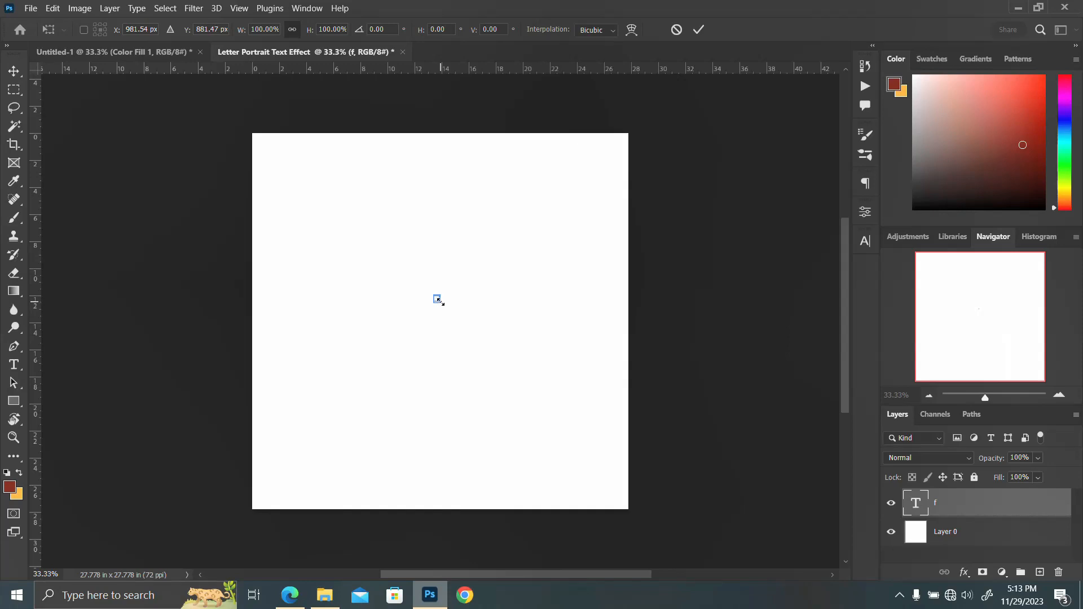
drag(452, 311, 580, 432)
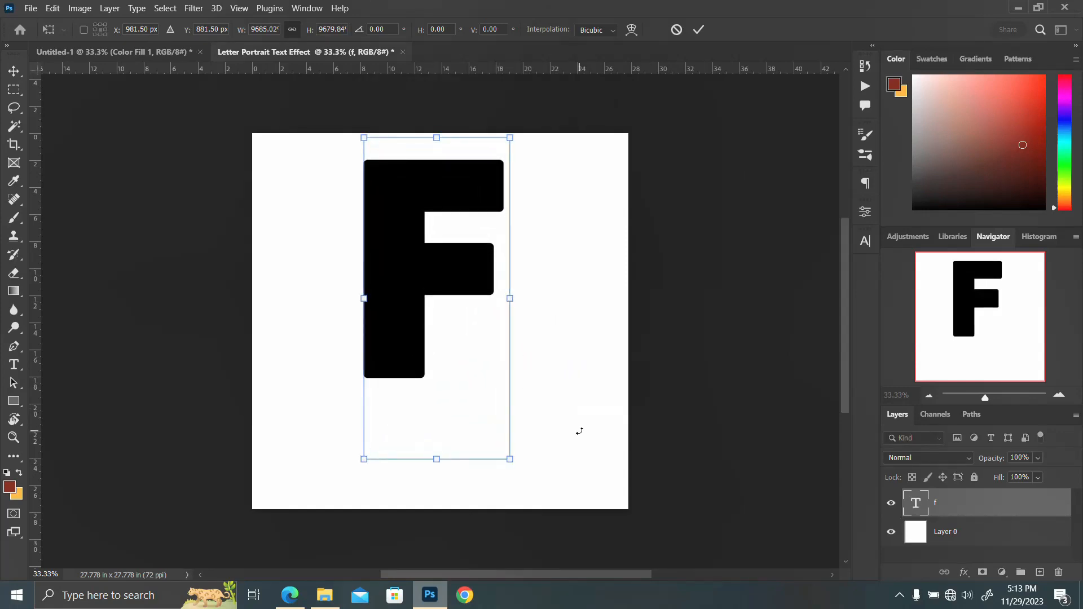
key(Return)
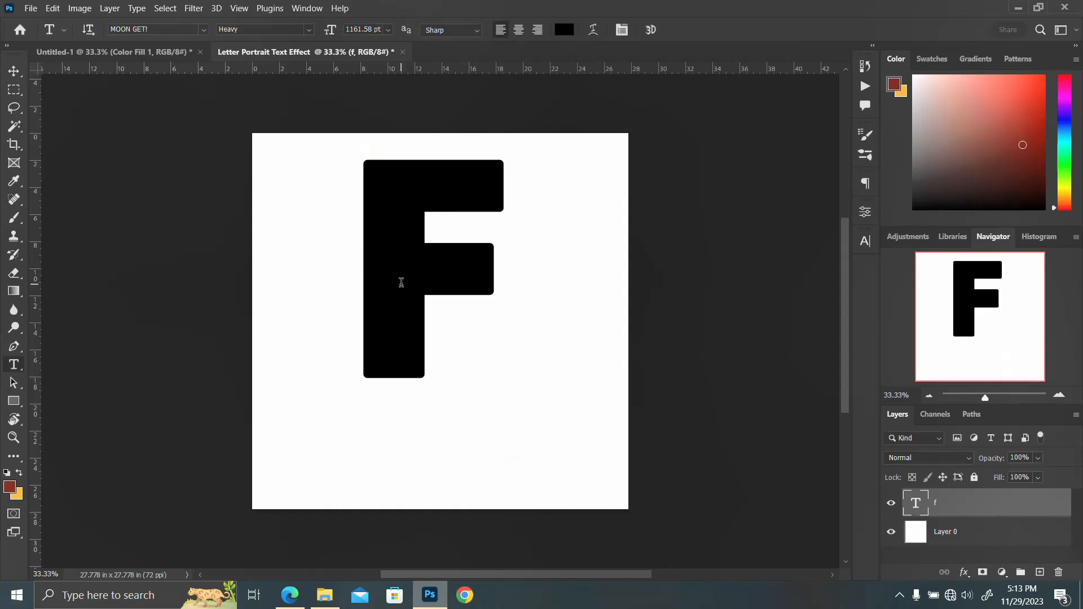
Centre the letter F horizontally and vertically on the canvas.
key(v)
drag(402, 290, 428, 359)
click(428, 359)
key(ctrl+a)
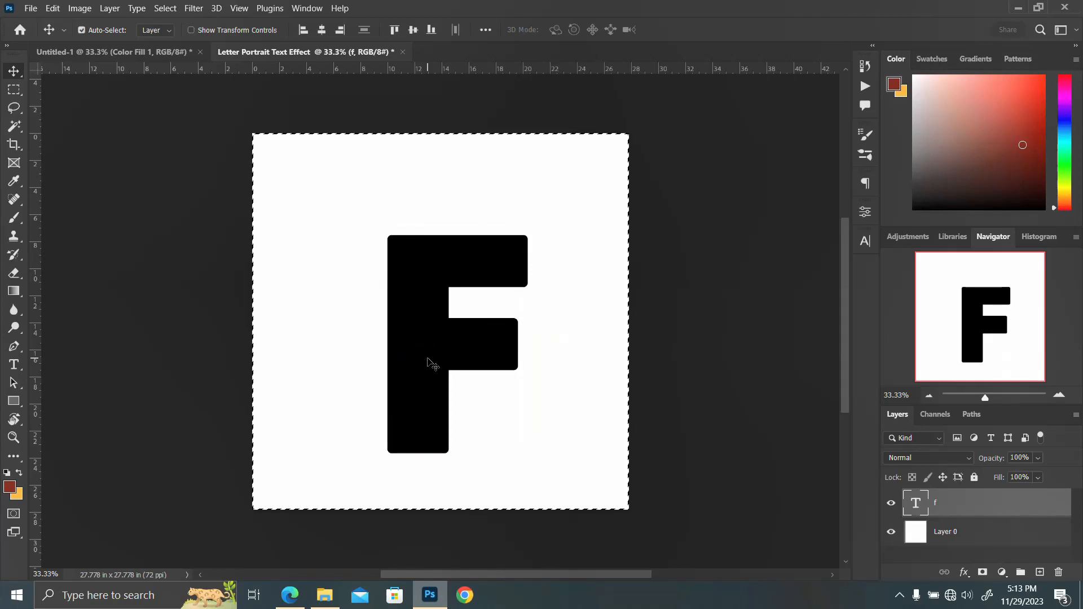
click(321, 29)
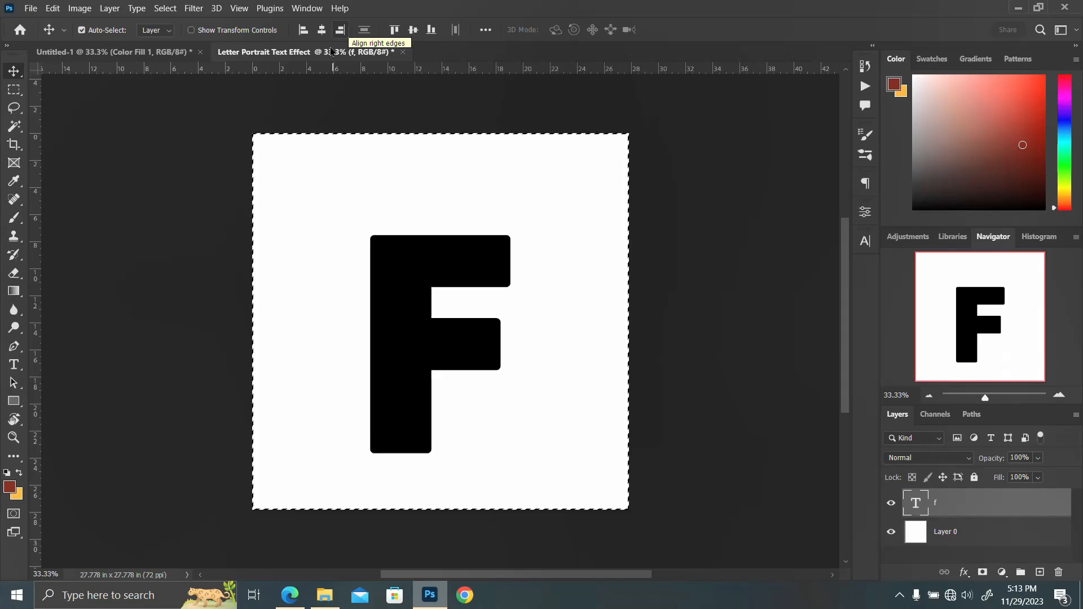
click(413, 31)
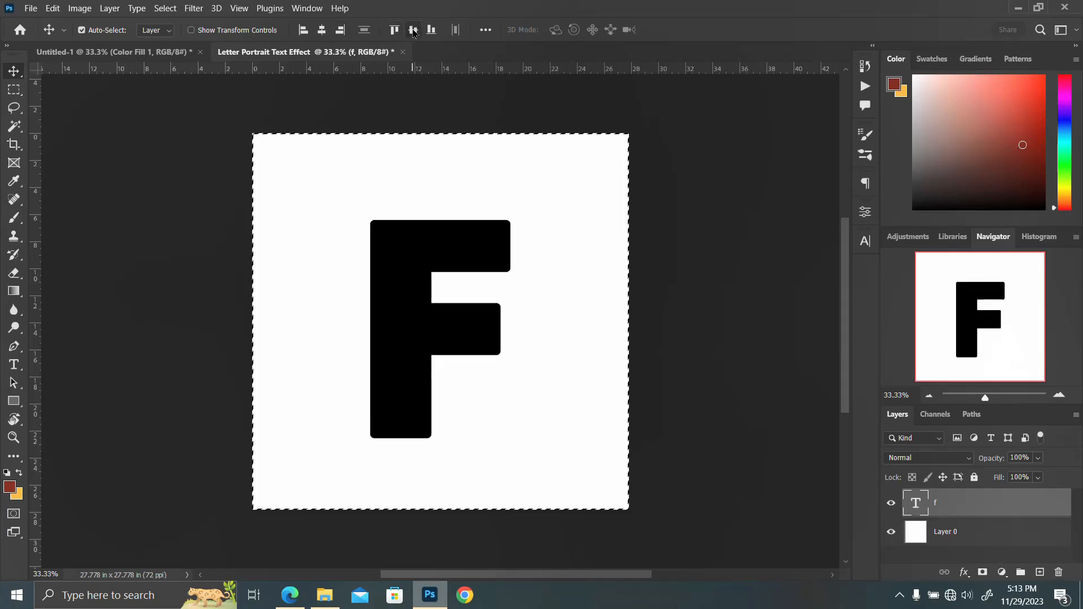
key(ctrl+d)
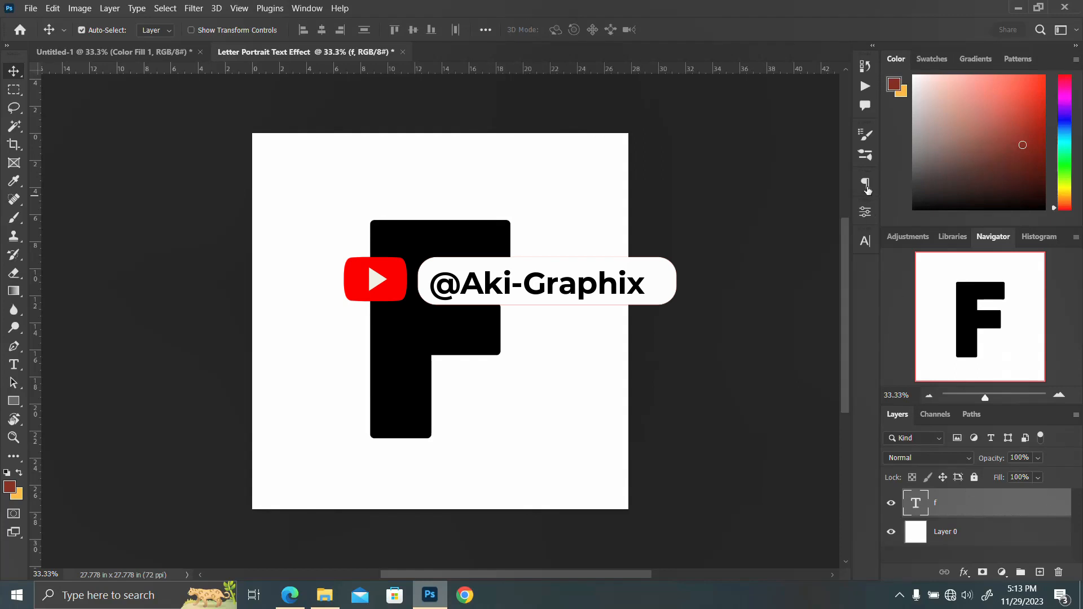
Colour the letter F orange (ff7200) and convert its text layer to a smart object.
click(865, 241)
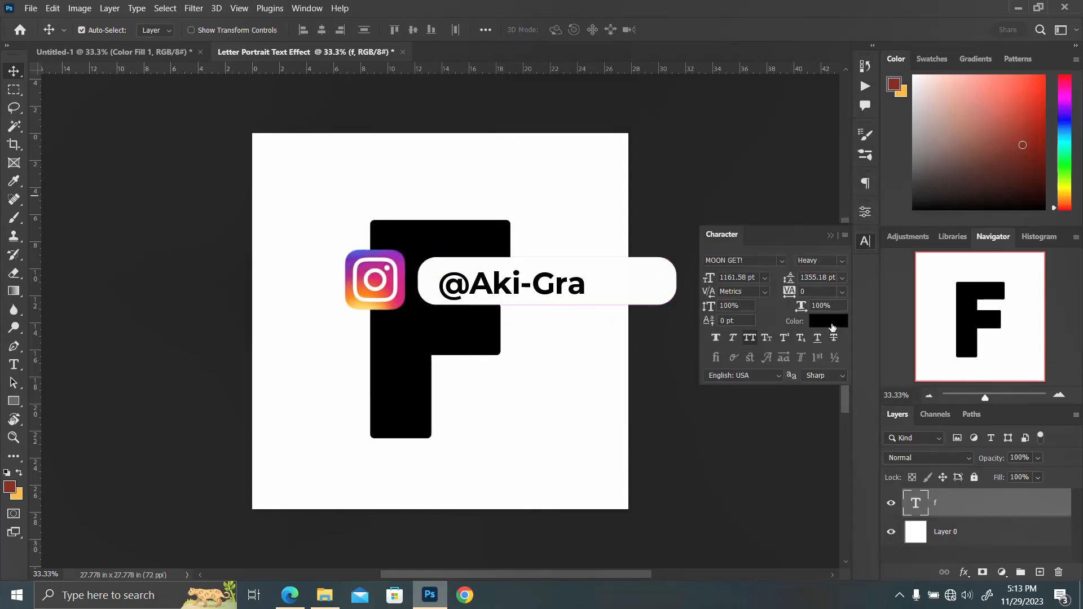
click(815, 323)
drag(901, 301, 913, 362)
click(887, 193)
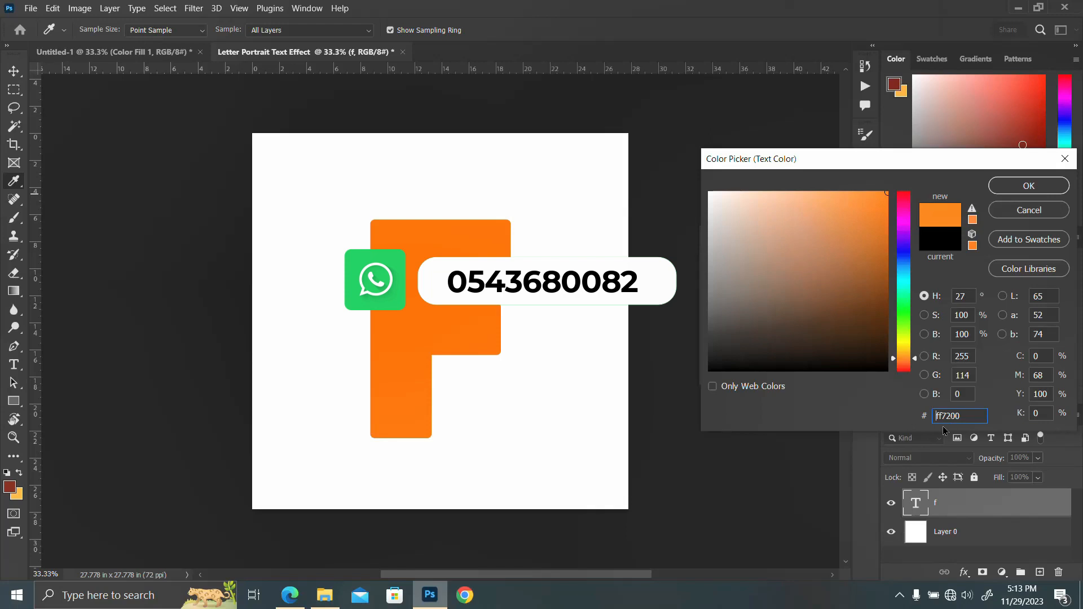
click(1022, 186)
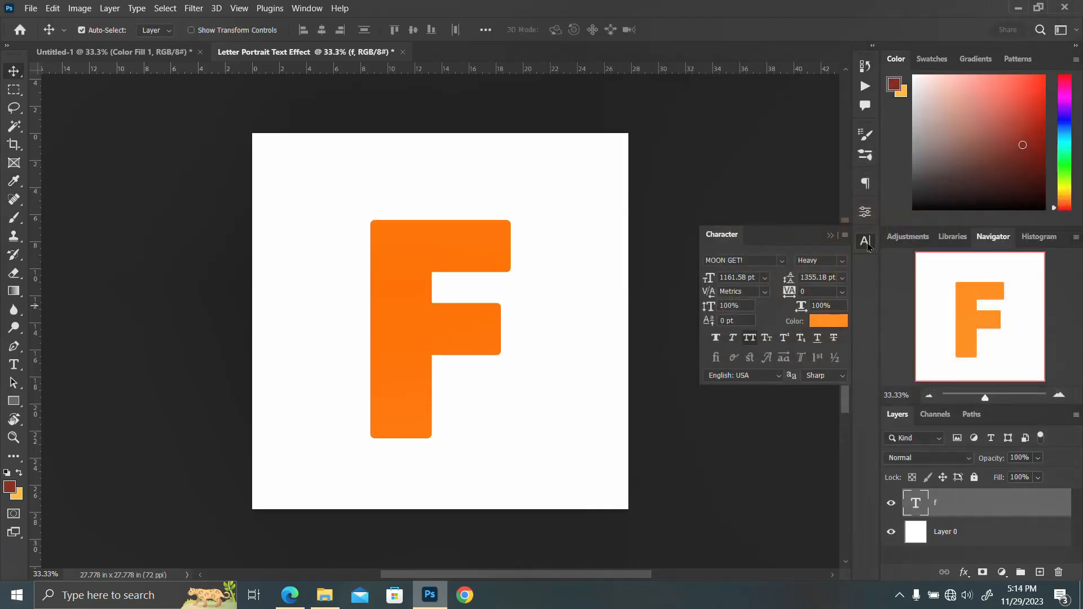
click(867, 243)
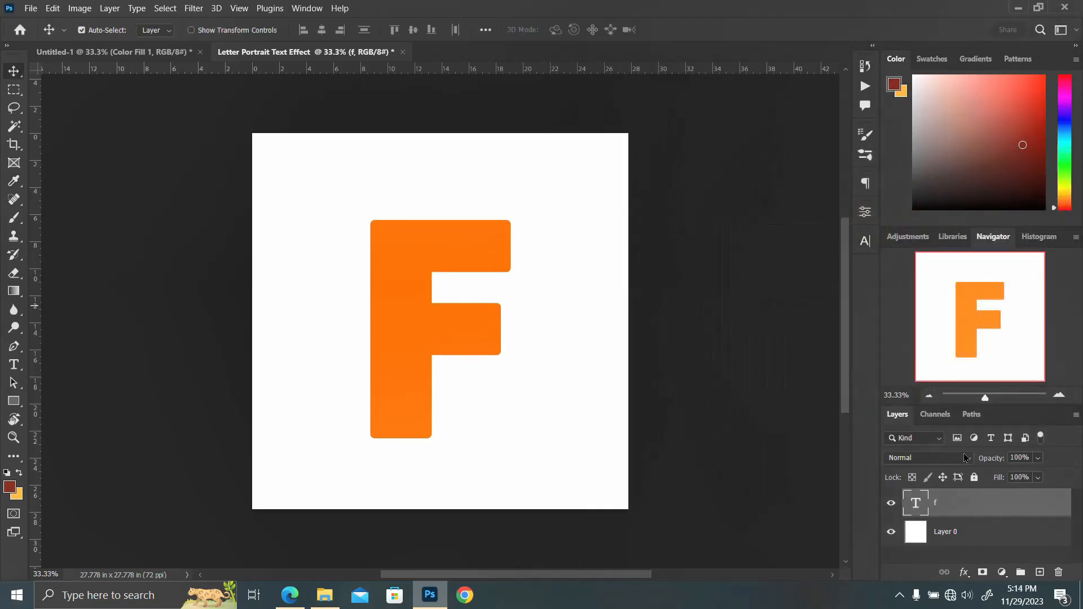
right_click(963, 505)
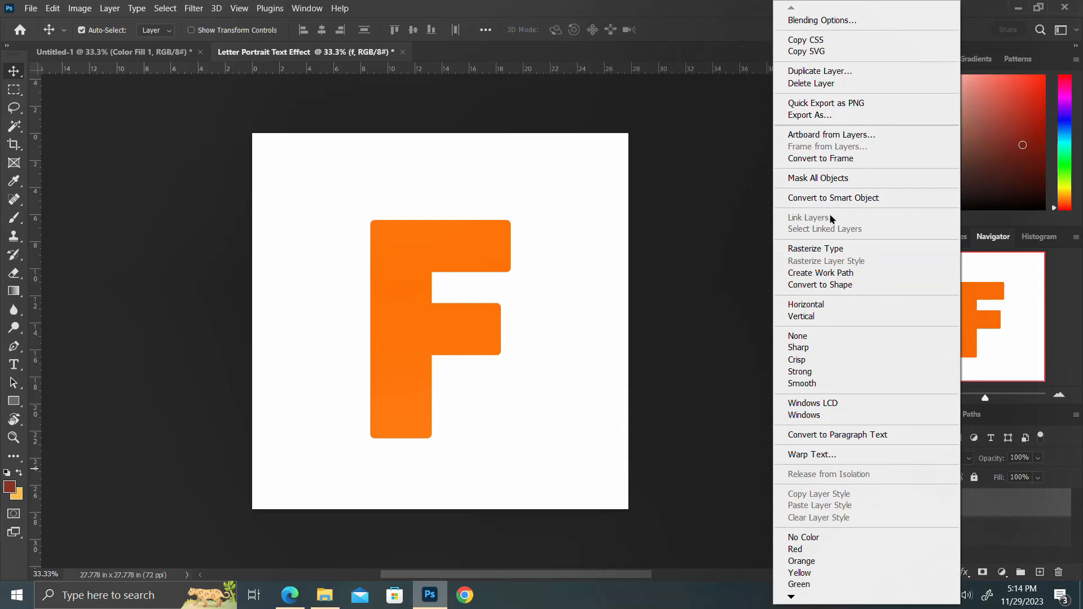
click(843, 197)
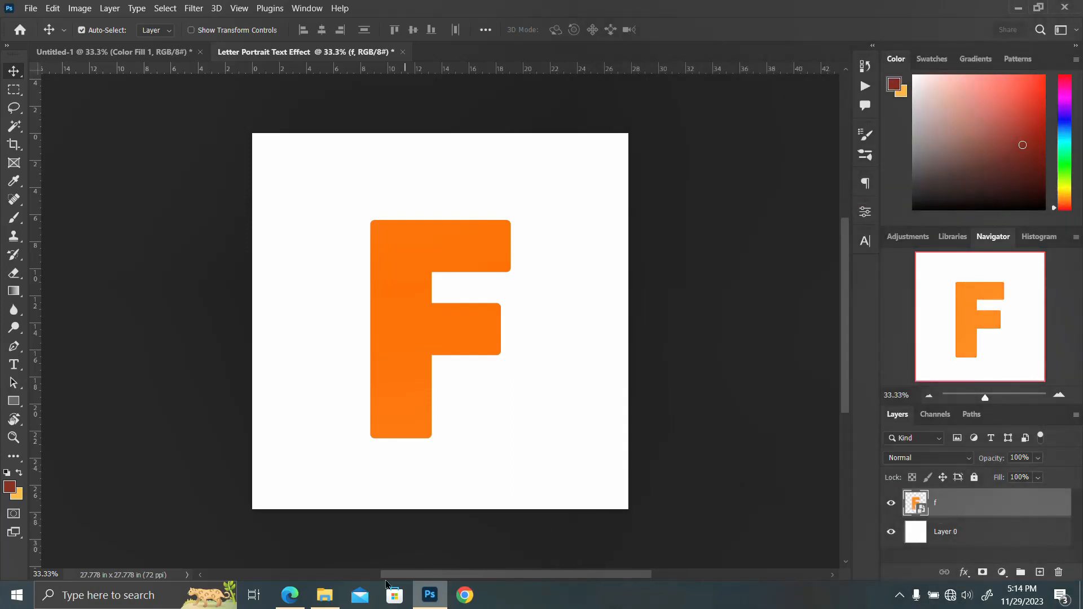
Place the image 20230320_134921-removebg-preview from the drive-download folder on the canvas and scale it to about 277%.
click(325, 596)
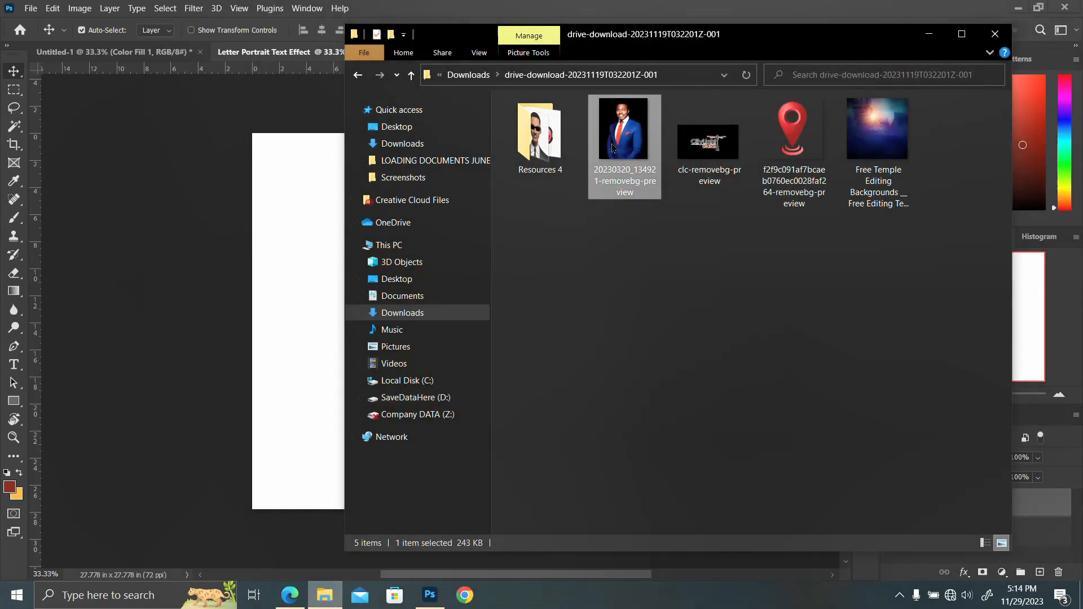
drag(616, 143, 288, 389)
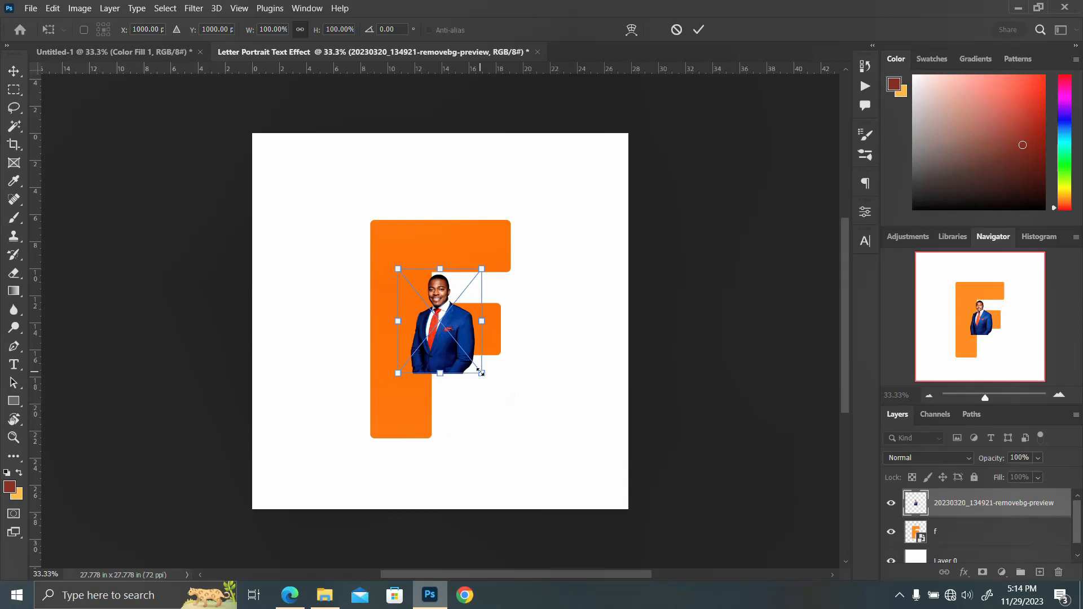
drag(483, 377, 582, 455)
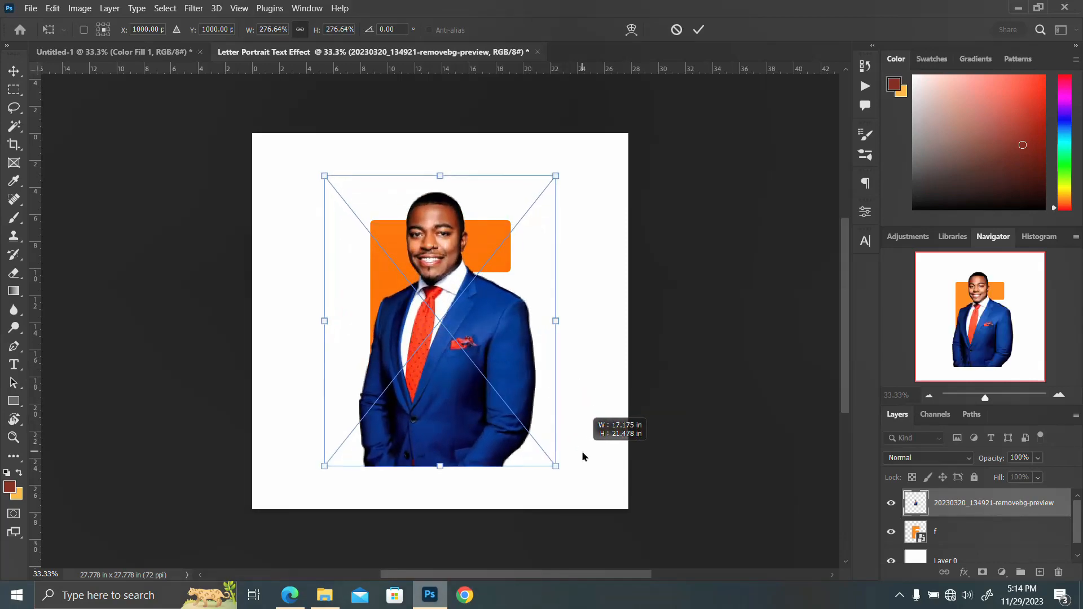
Flip the placed portrait horizontally and position it over the letter F with the head rising above the letter's upper edge.
right_click(398, 354)
click(442, 327)
drag(435, 358, 422, 327)
key(Return)
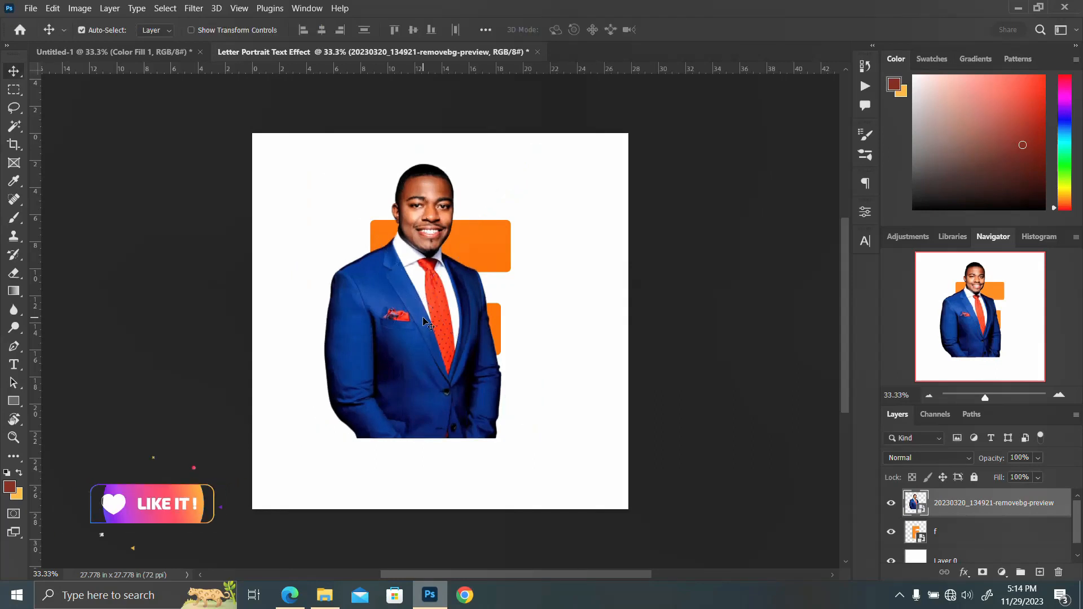
key(shift+Right)
key(shift+Right)
key(shift+Right)
key(shift+Right)
key(shift+Right)
key(shift+Right)
key(shift+Right)
key(shift+Right)
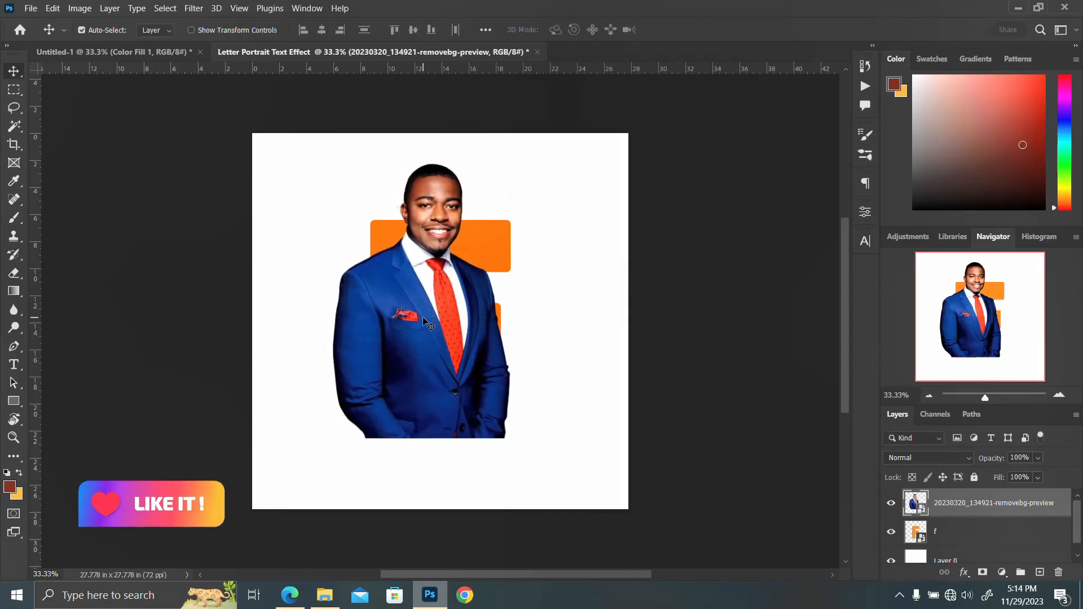
Clip the portrait layer to the letter F layer with a clipping mask and duplicate the portrait layer.
right_click(958, 504)
click(828, 347)
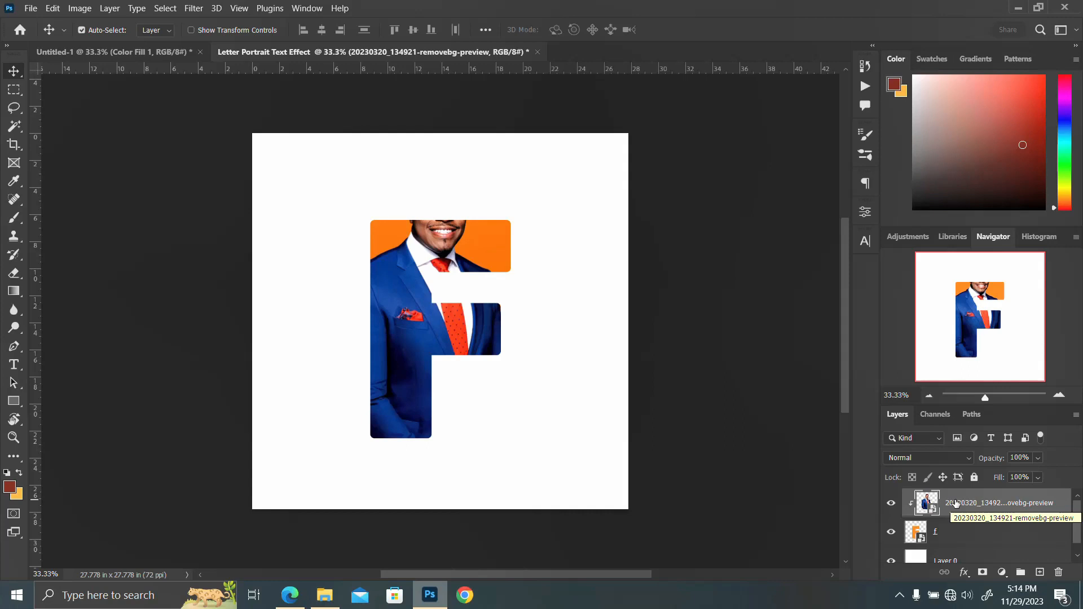
key(ctrl+j)
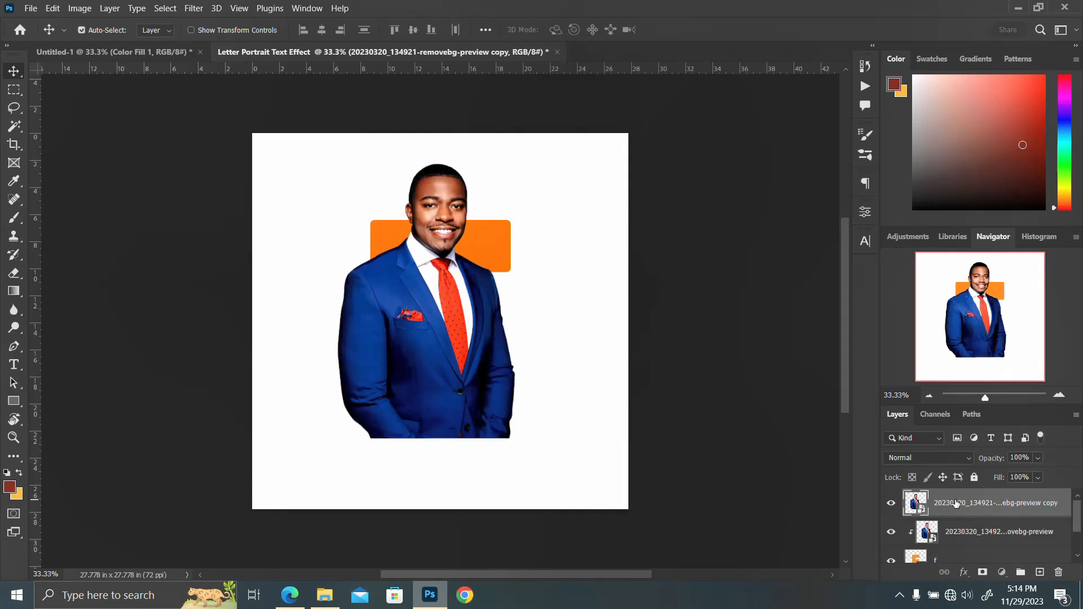
Add a white layer mask to the portrait copy and set the Brush tool to a 200 px Hard Round tip.
click(982, 573)
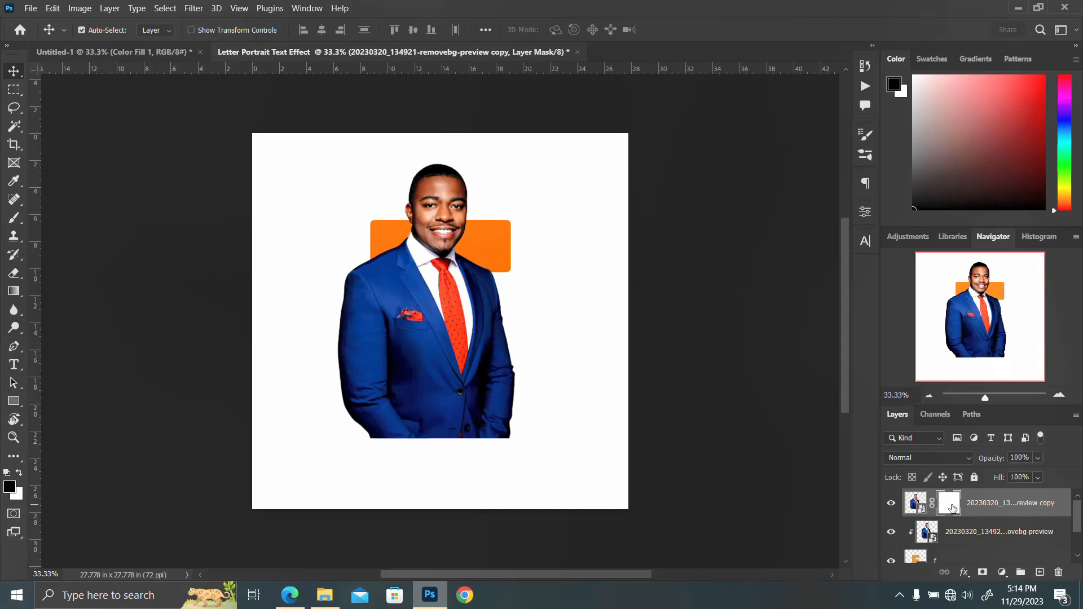
key(b)
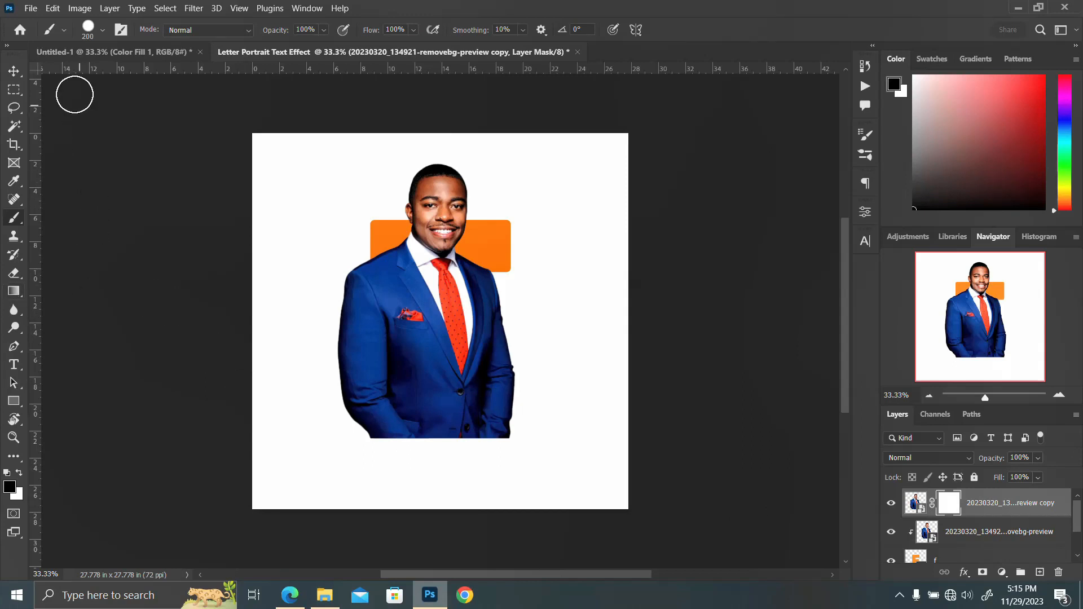
click(89, 36)
click(29, 162)
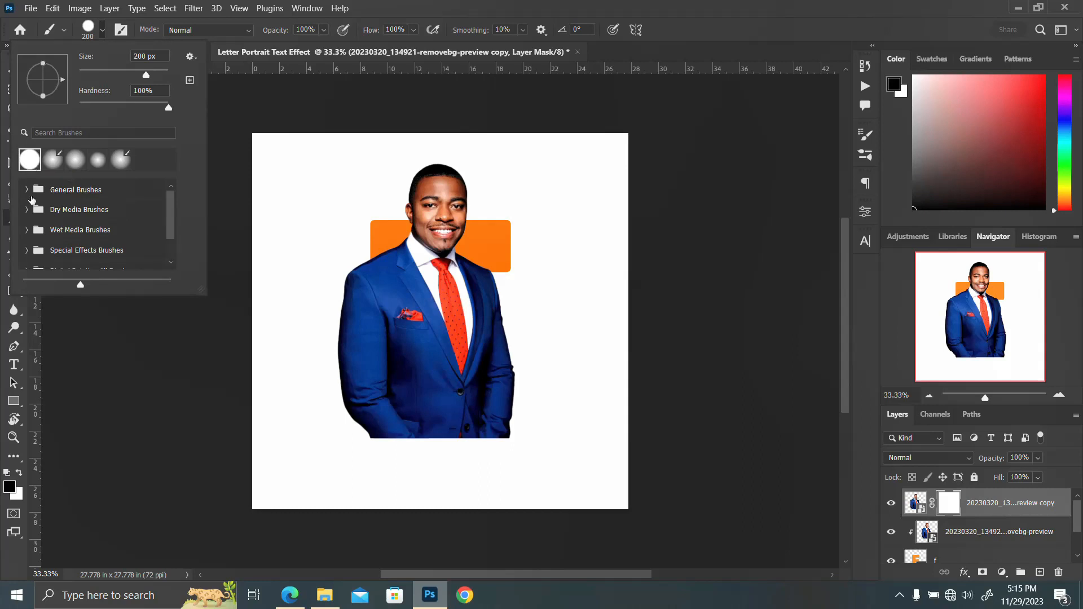
click(26, 190)
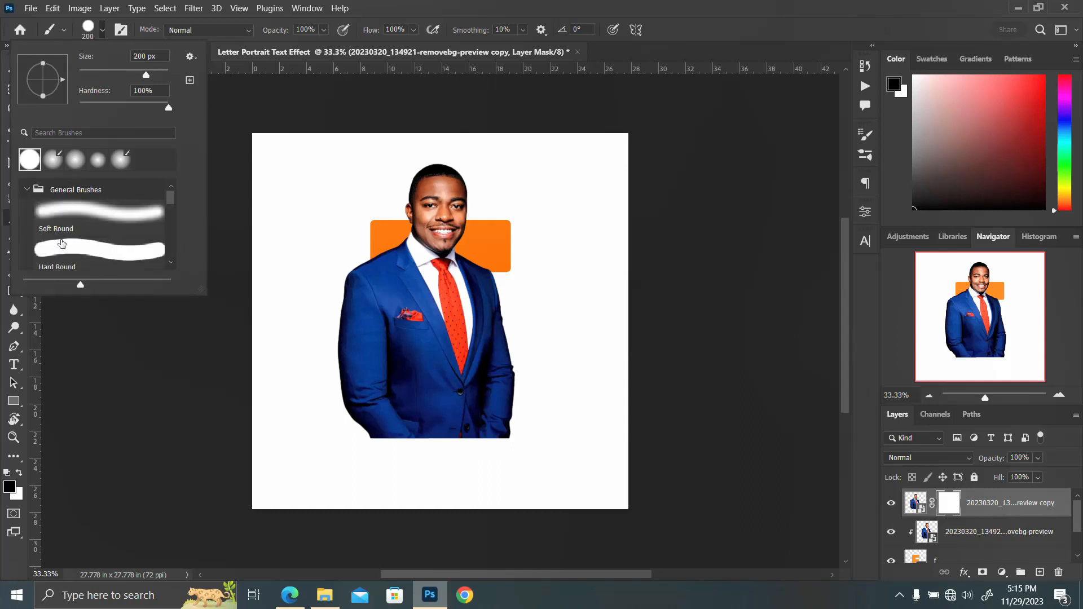
scroll(62, 248, down, 2)
click(68, 226)
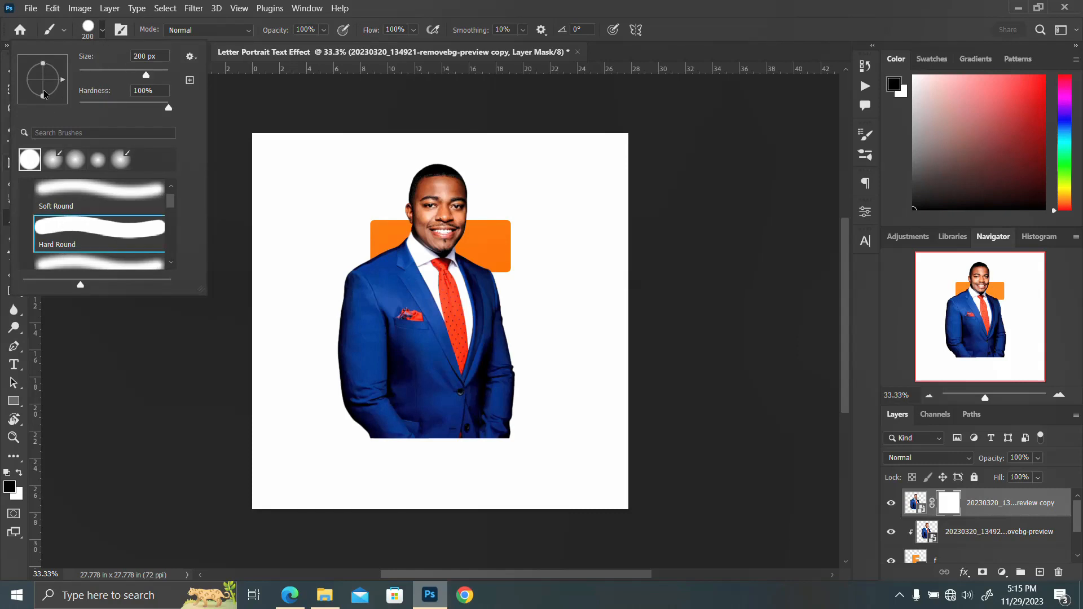
click(84, 29)
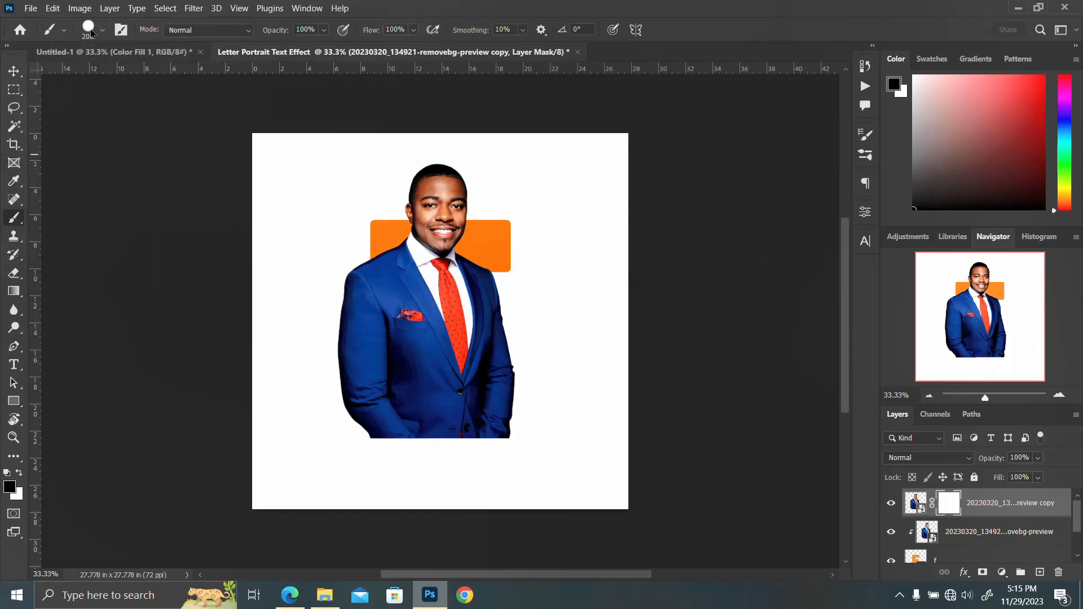
Enlarge the brush to 400 px and paint black on the portrait copy's mask to hide the body outside the letter F, keeping the head.
click(89, 30)
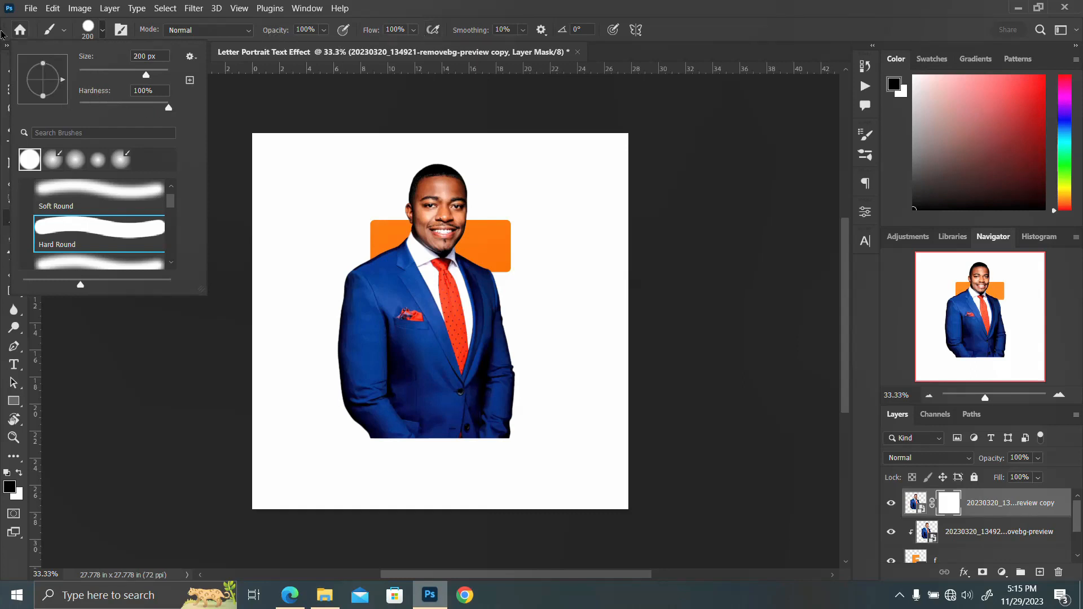
click(104, 29)
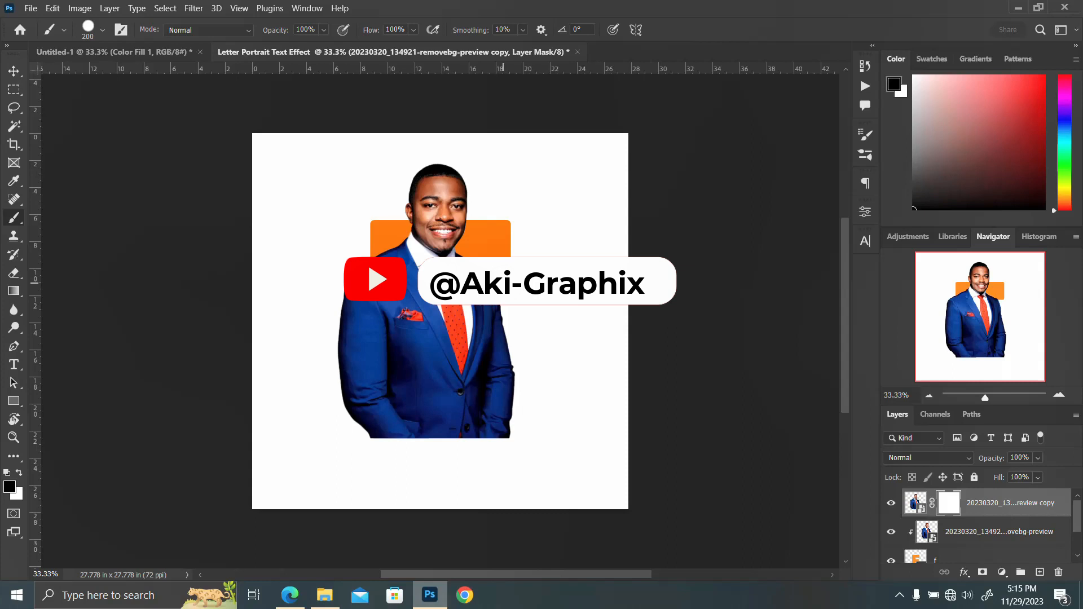
key(bracketright)
key(bracketright)
key(bracketright)
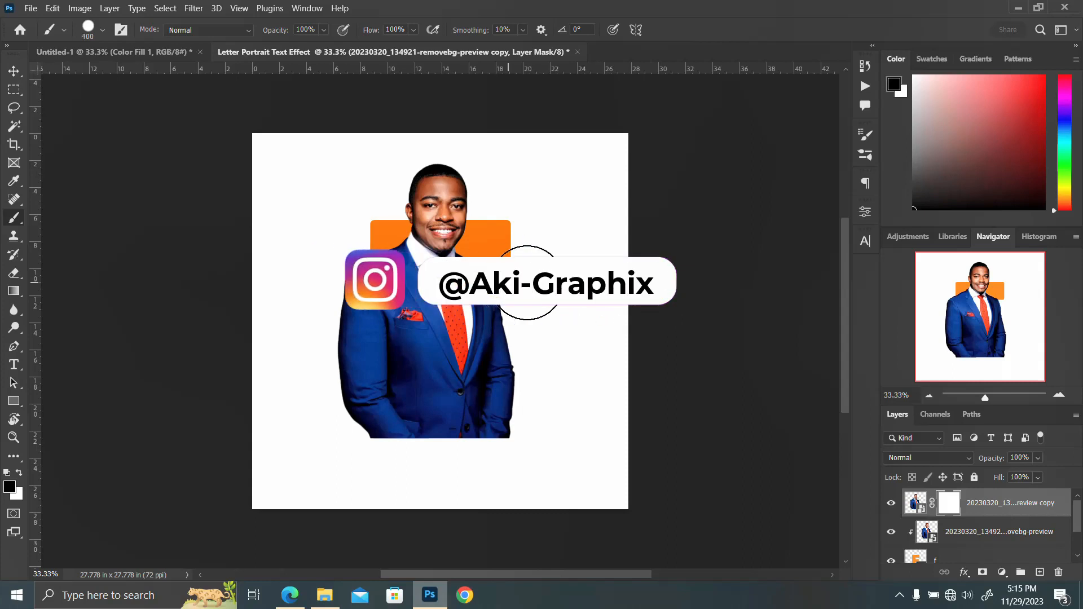
mouse_move(458, 288)
mouse_down()
mouse_move(464, 358)
mouse_move(505, 360)
mouse_move(510, 377)
mouse_move(502, 318)
mouse_move(502, 408)
mouse_move(471, 415)
mouse_move(436, 402)
mouse_move(442, 380)
mouse_move(426, 448)
mouse_move(378, 427)
mouse_move(355, 273)
mouse_up()
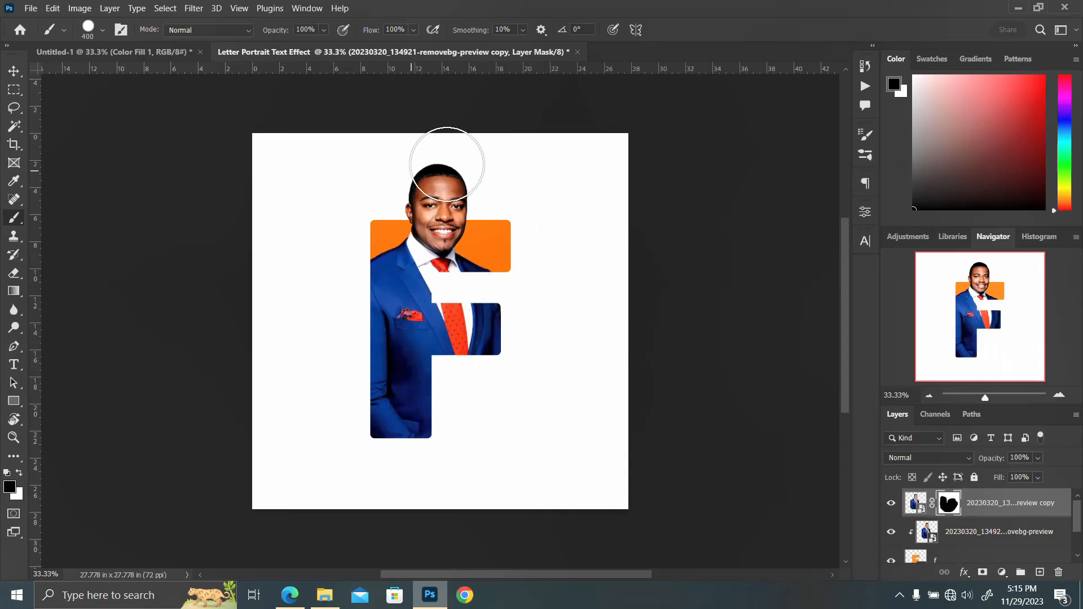
Add a Solid Color fill layer directly above Layer 0 using dark blue 001053 sampled from the suit.
scroll(1004, 525, down, 1)
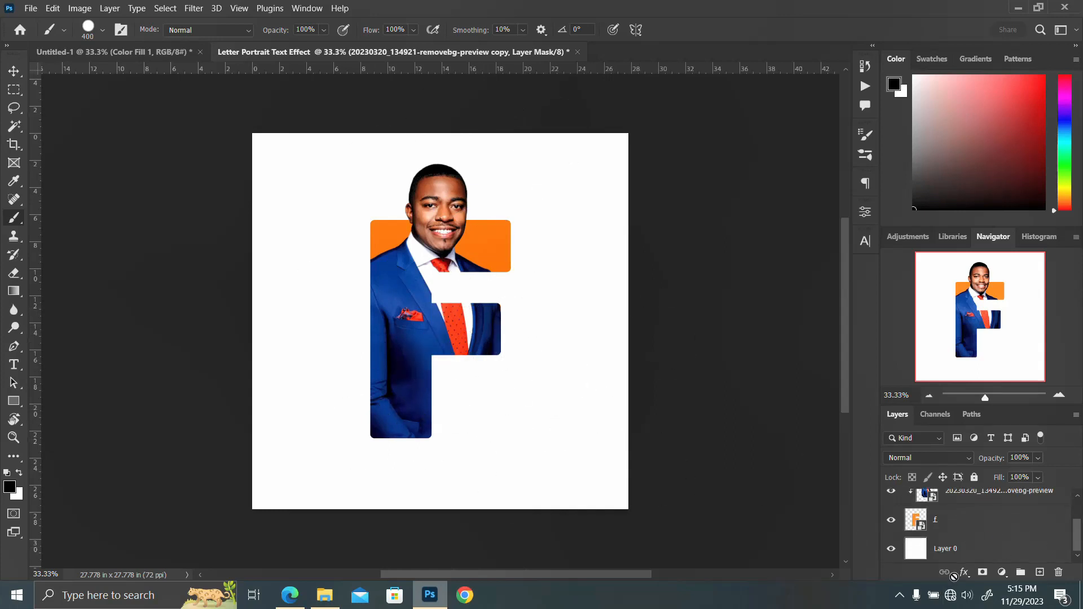
click(972, 549)
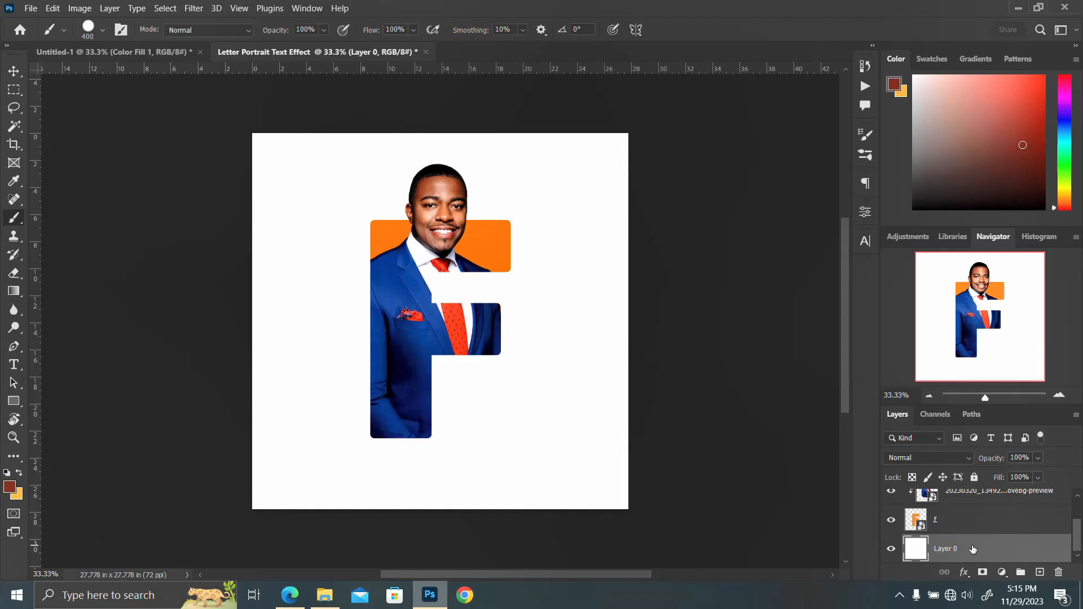
click(1003, 573)
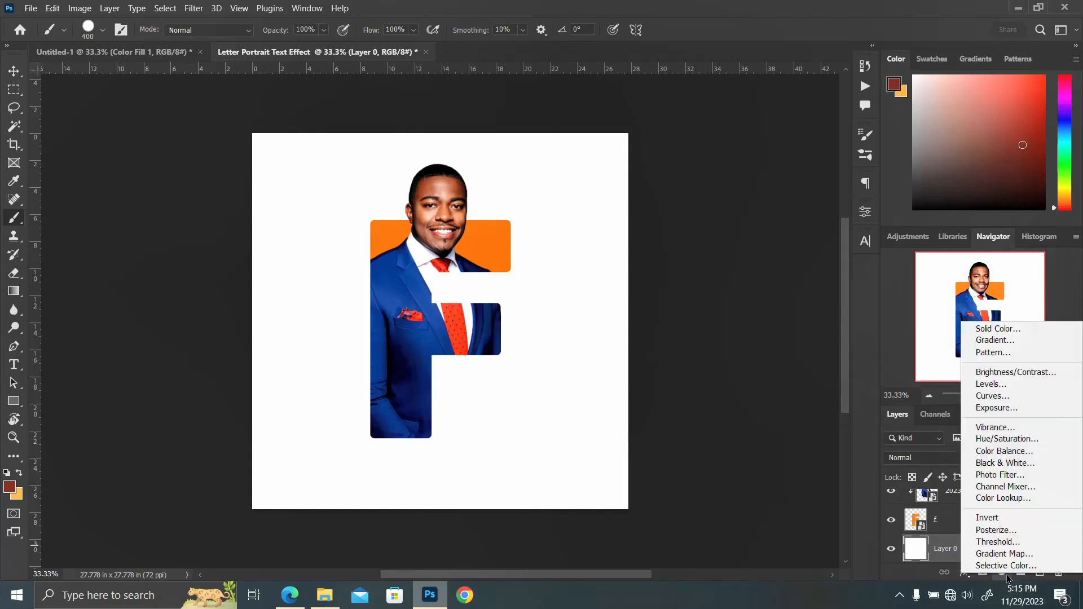
click(1009, 329)
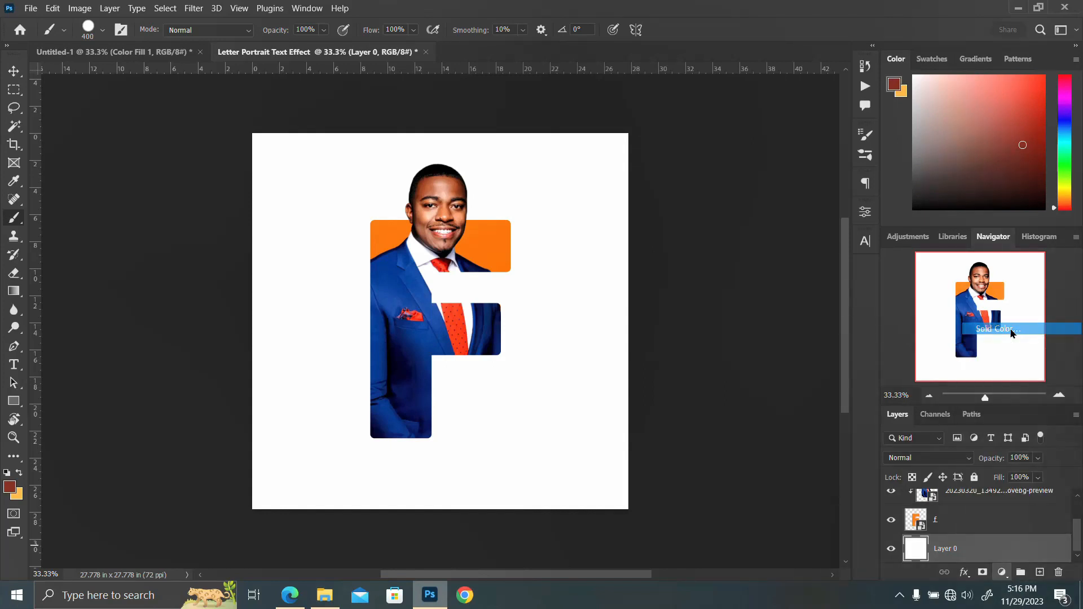
click(391, 421)
click(421, 405)
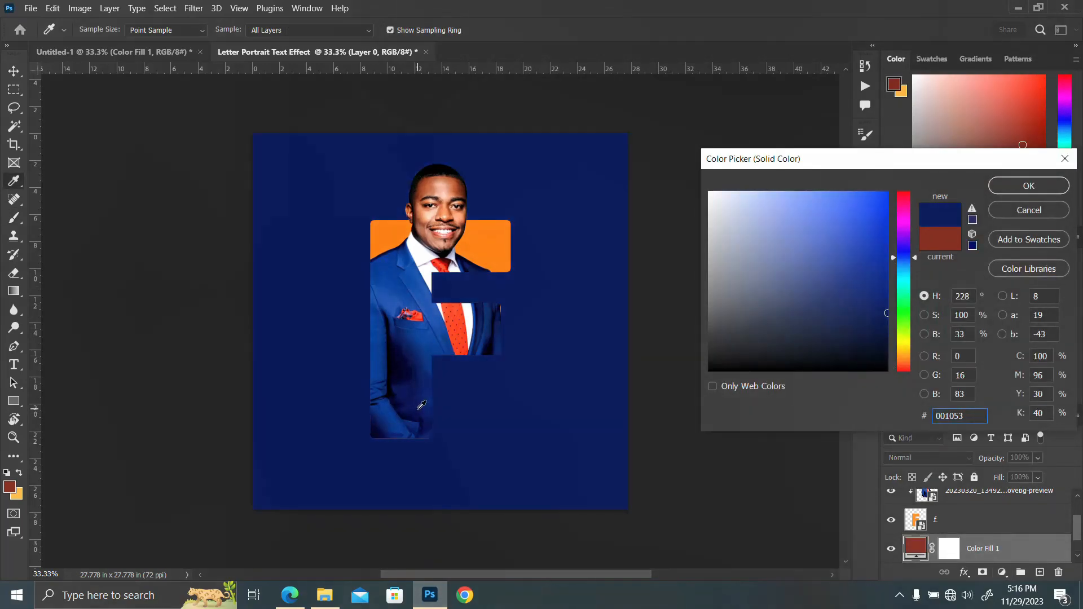
click(1028, 185)
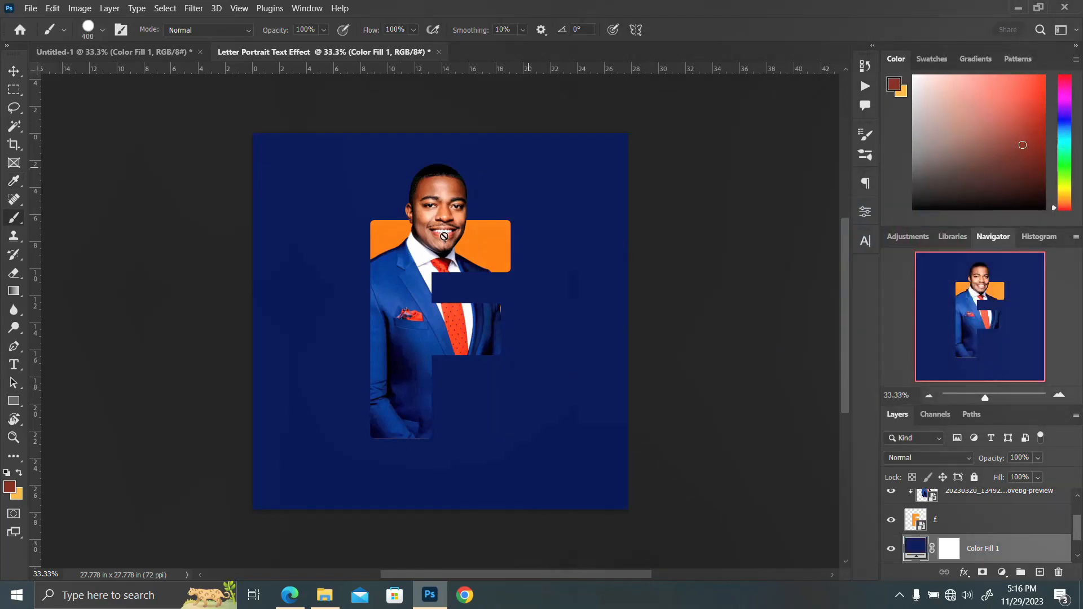
Select both portrait layers and the letter F layer, scale them up slightly together, and move them down to centre them on the canvas.
click(961, 522)
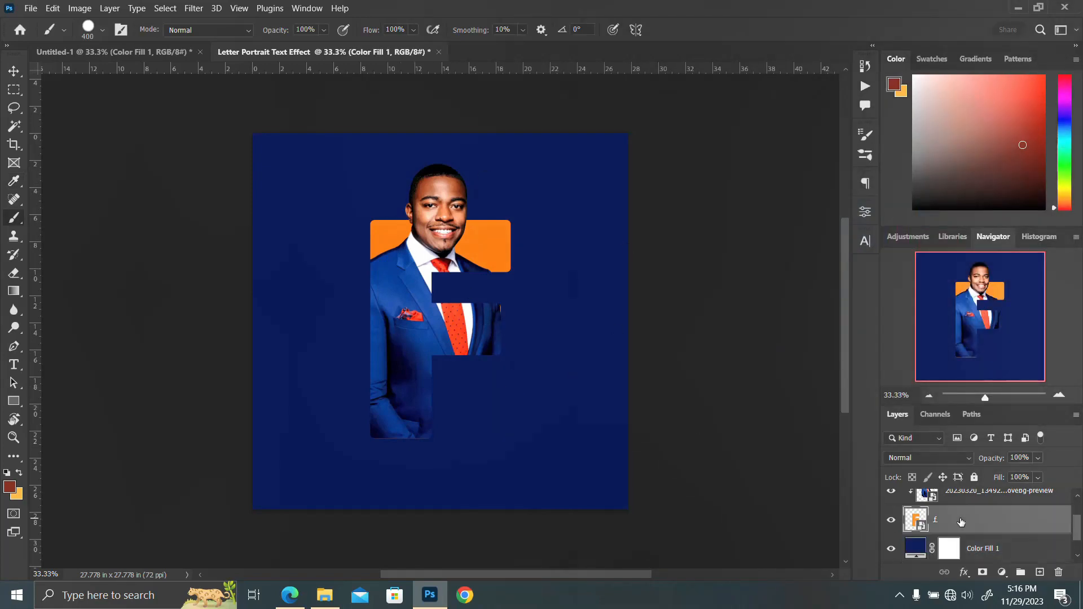
scroll(976, 505, up, 2)
shift+click(979, 499)
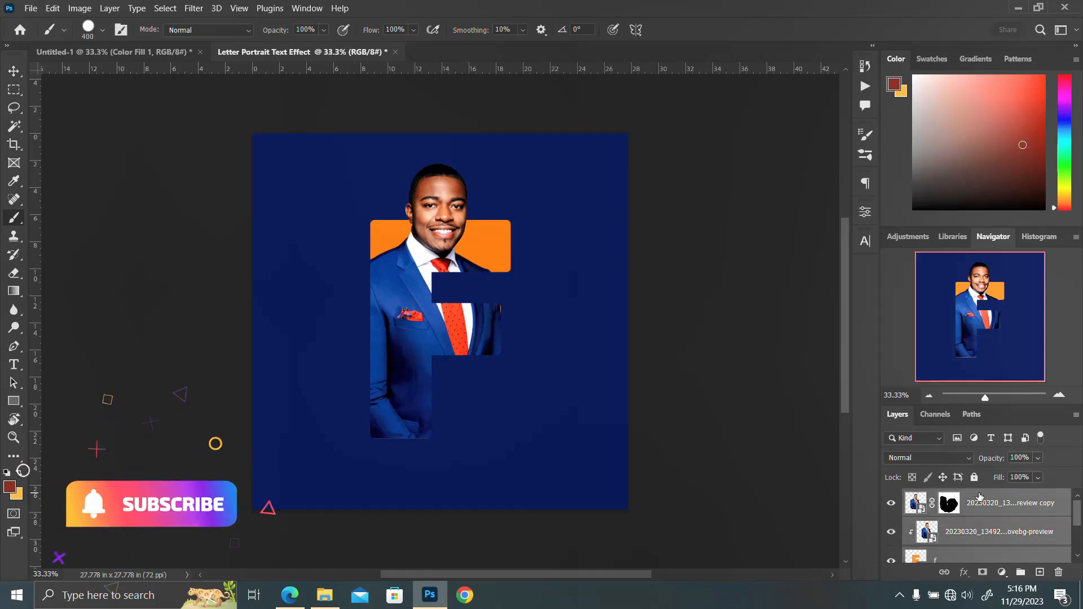
key(ctrl+t)
mouse_move(515, 437)
mouse_down()
mouse_move(527, 450)
mouse_move(516, 445)
mouse_up()
drag(450, 381, 465, 411)
key(Return)
key(b)
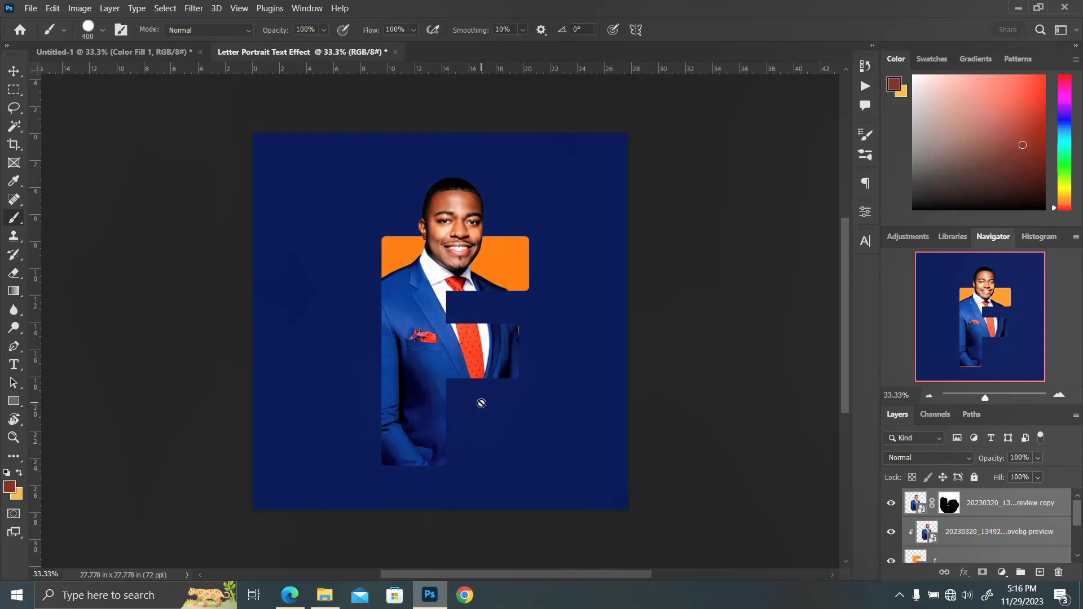
key(v)
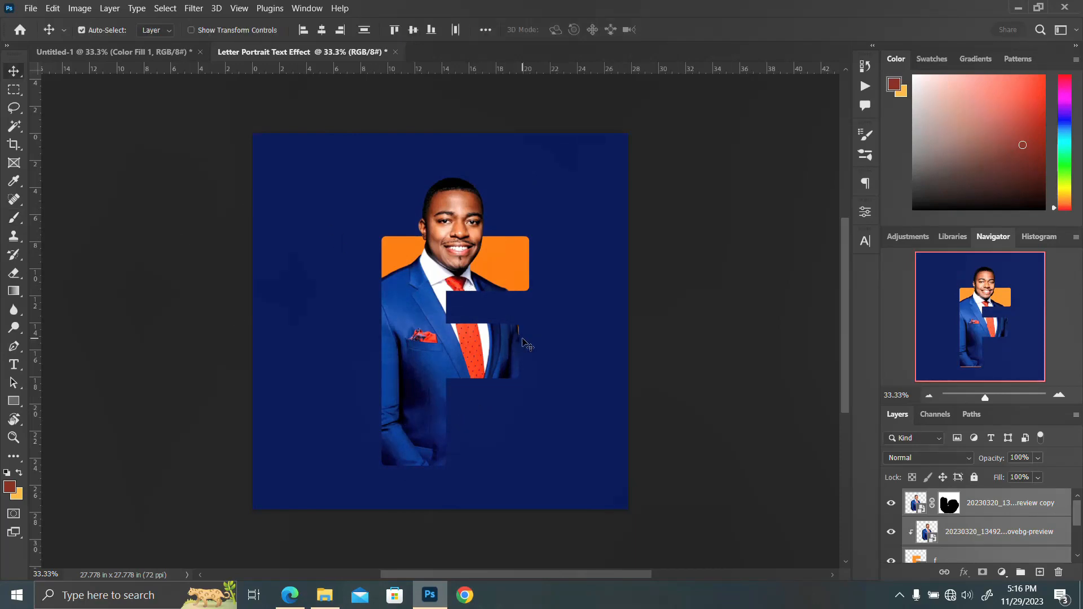